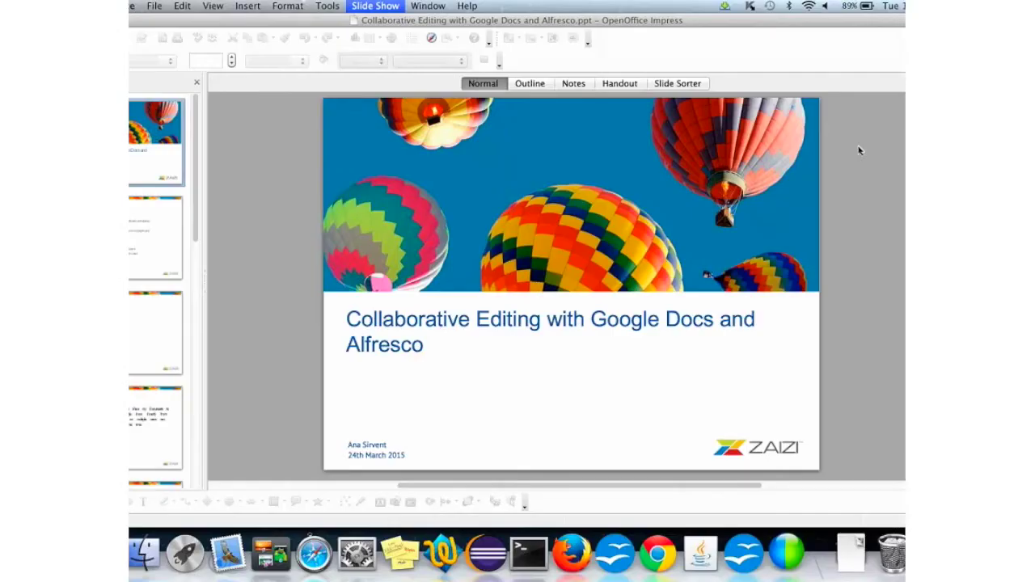
# Step: Bring the sample.doc details page forward in Firefox and launch Edit in Google Docs™
pyautogui.click(572, 555)
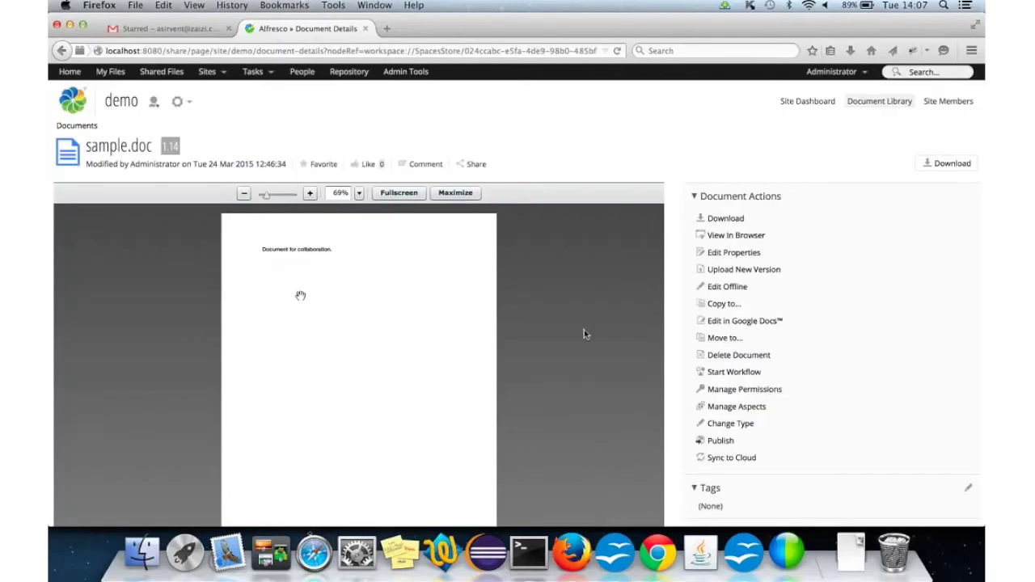
pyautogui.click(725, 320)
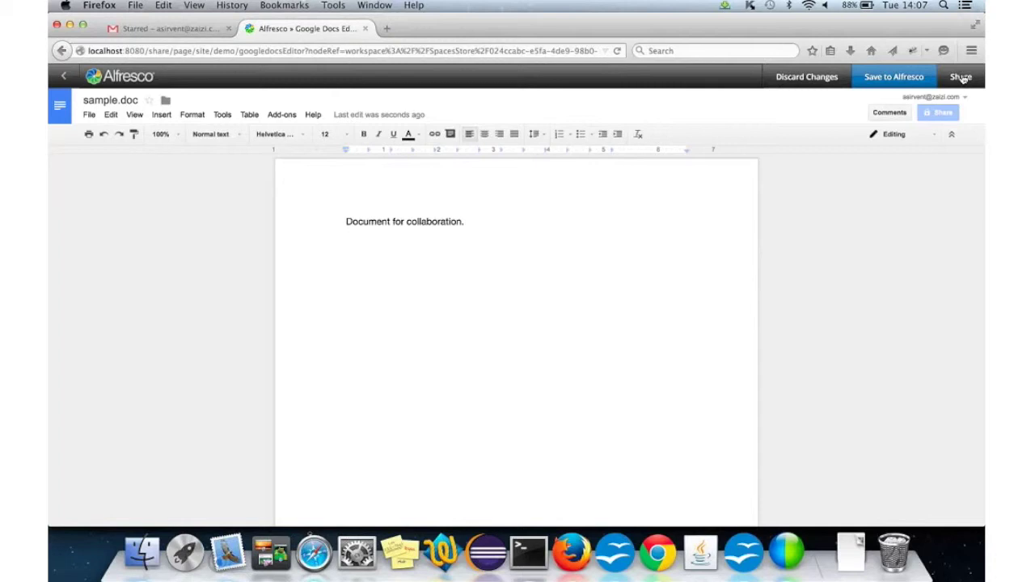
# Step: Share sample.doc for editing with the second user's external Gmail address and acknowledge the confirmation
pyautogui.click(961, 78)
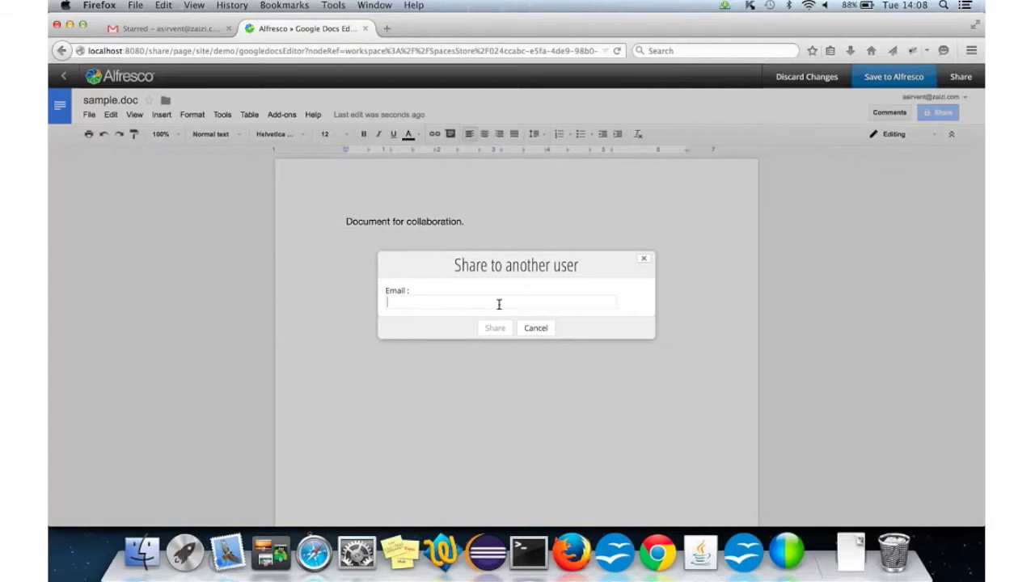
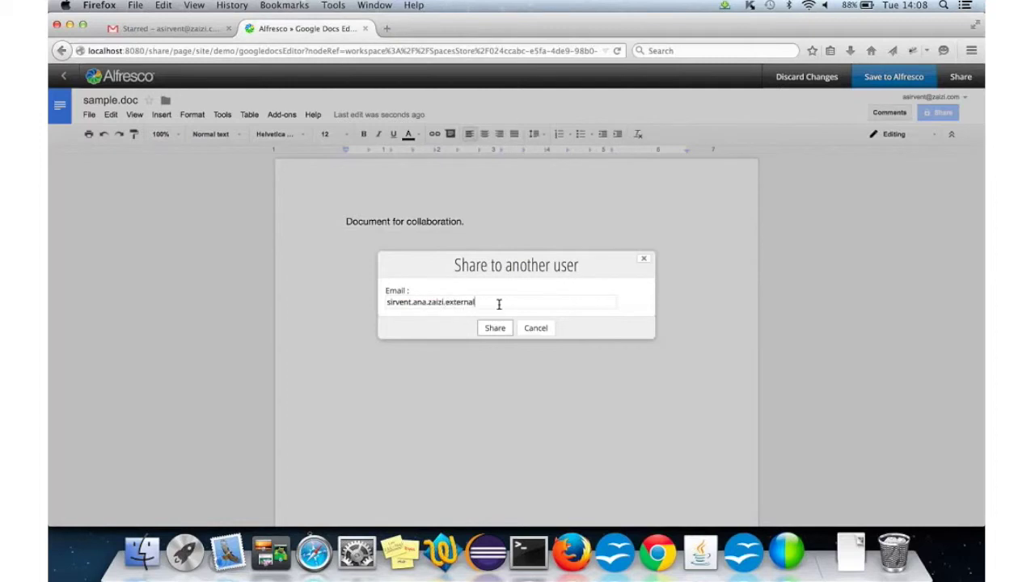
pyautogui.click(495, 329)
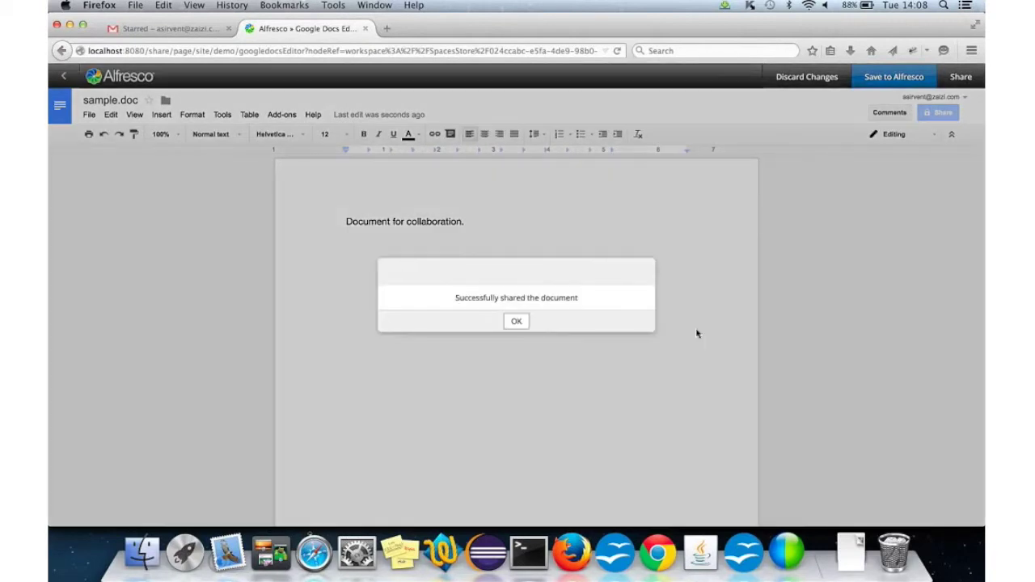
pyautogui.click(516, 321)
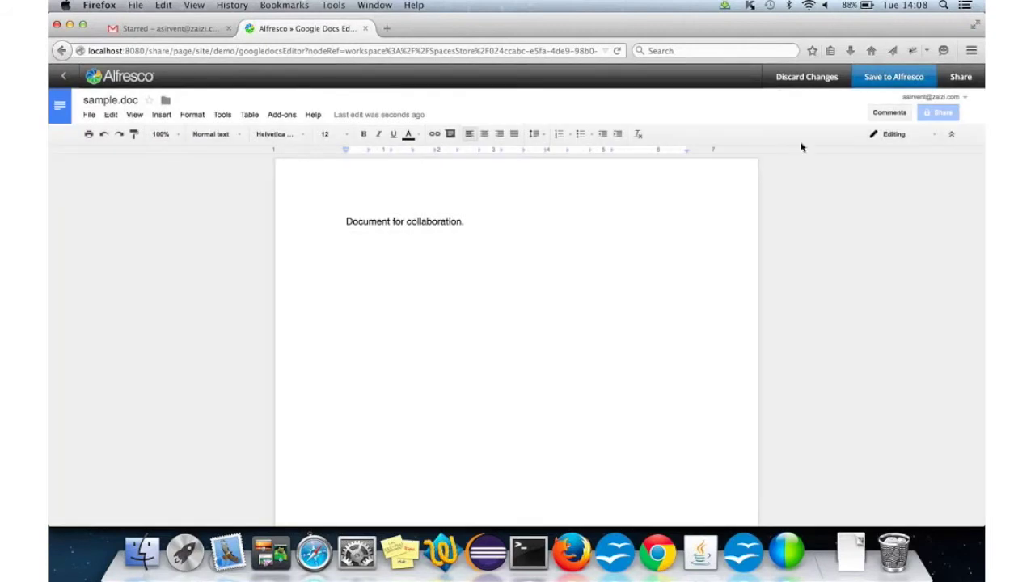
# Step: Share sample.doc with the second user's internal Gmail address, then view the invitation in Safari's Gmail
pyautogui.click(960, 77)
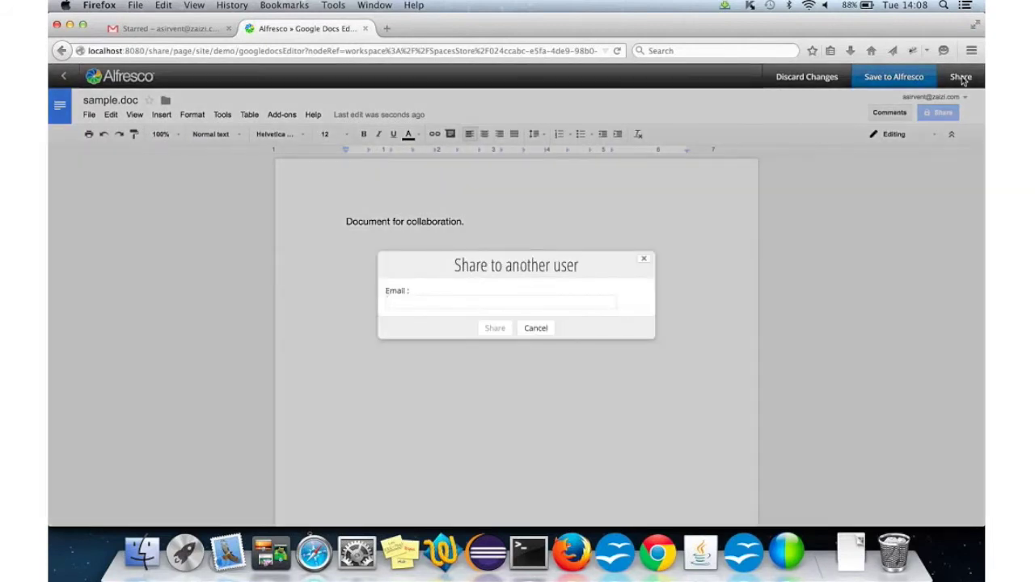
pyautogui.click(422, 296)
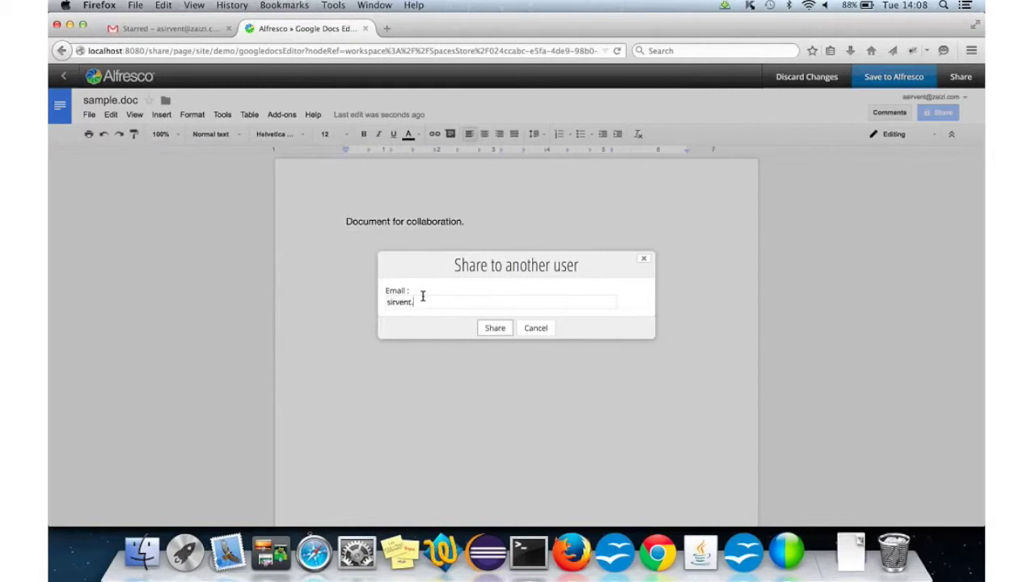
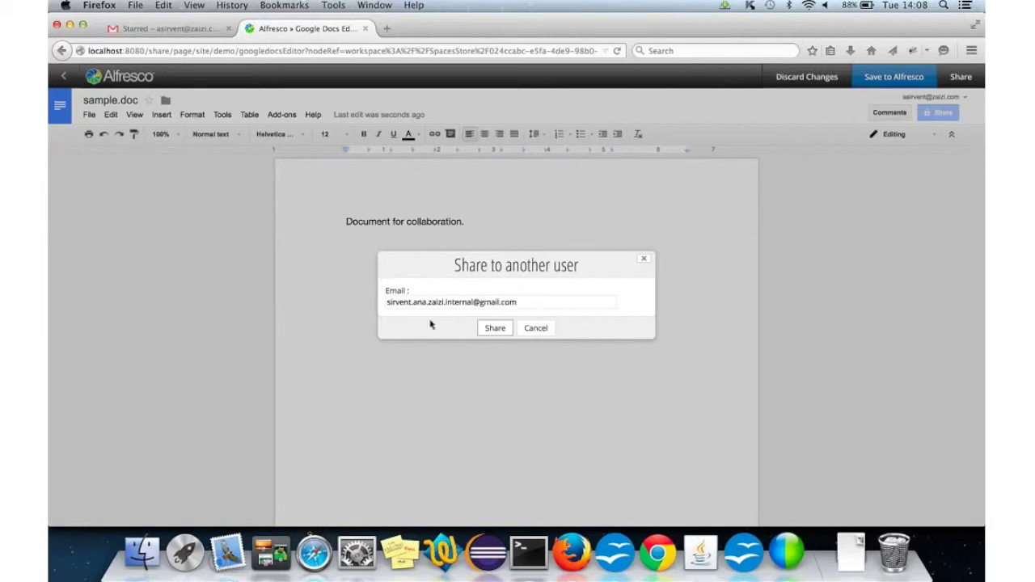
pyautogui.click(488, 333)
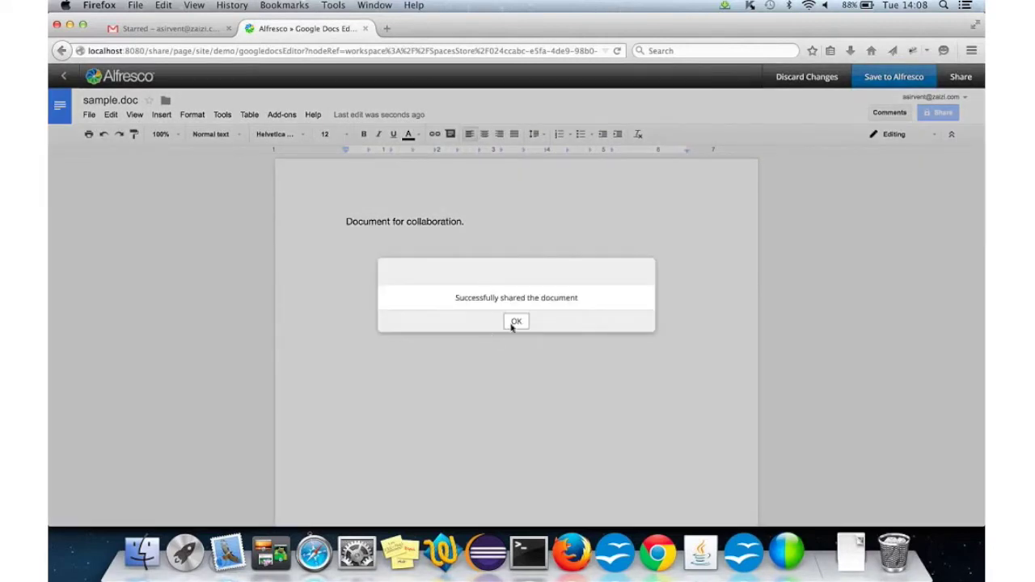
pyautogui.click(521, 321)
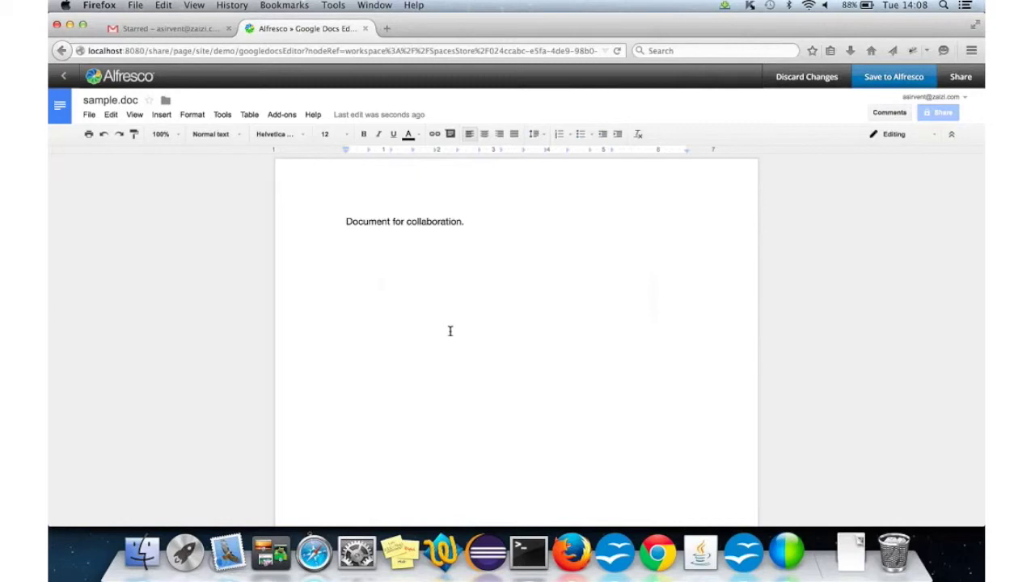
pyautogui.click(312, 555)
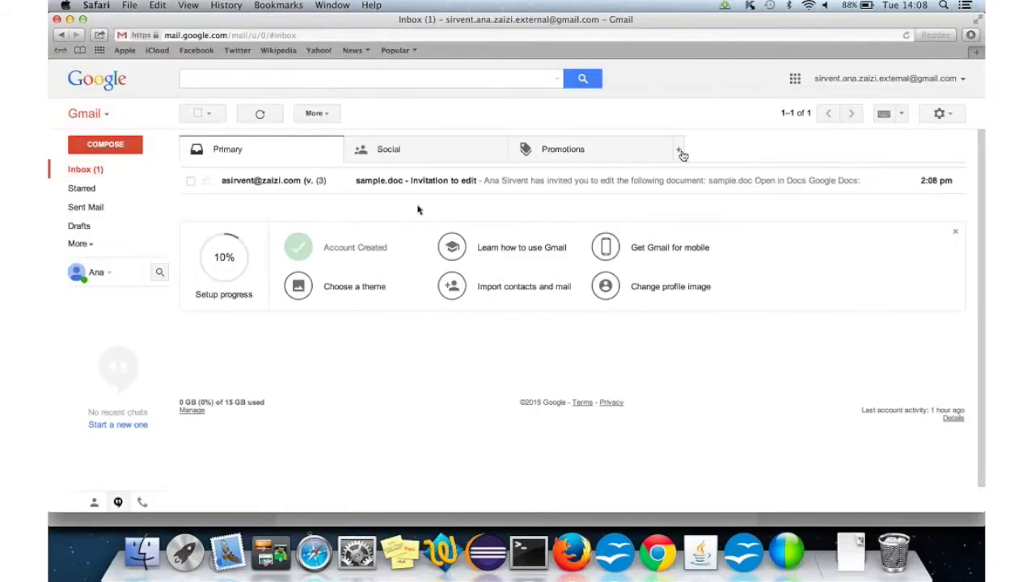
# Step: Open the sample.doc link from the Invitation to edit e-mail in a new tab and add blank lines
pyautogui.click(399, 184)
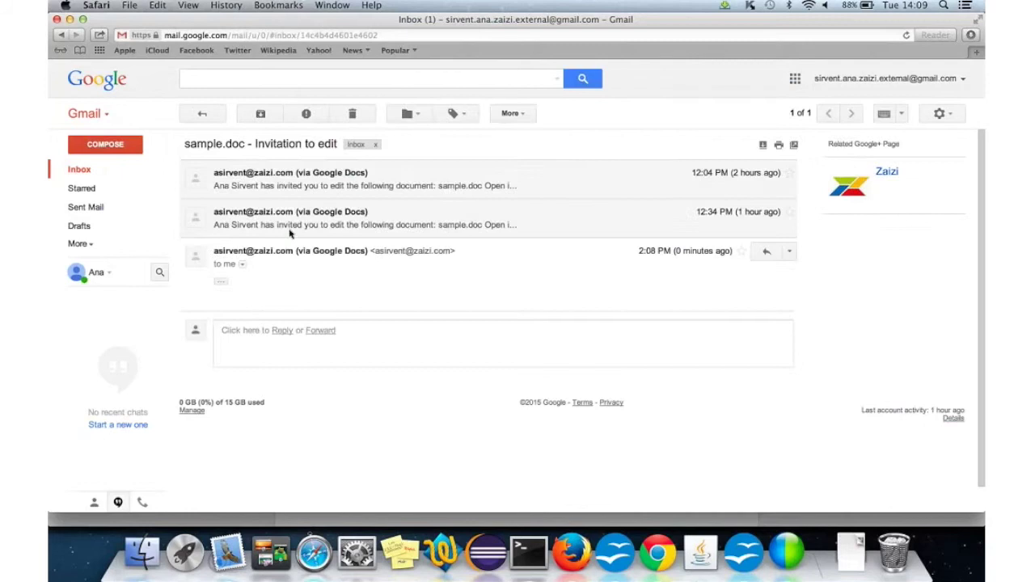
pyautogui.click(221, 285)
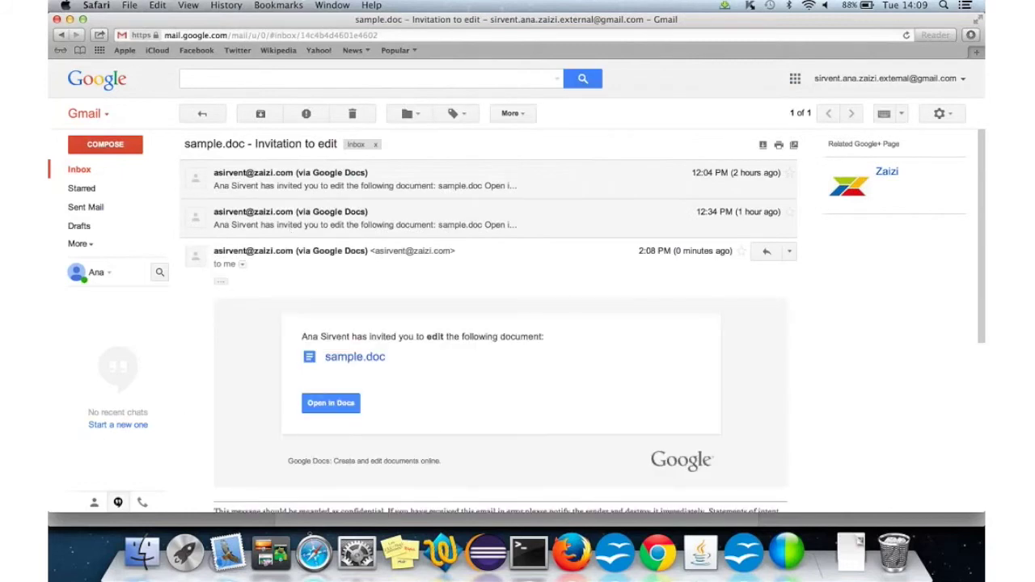
pyautogui.rightClick(349, 356)
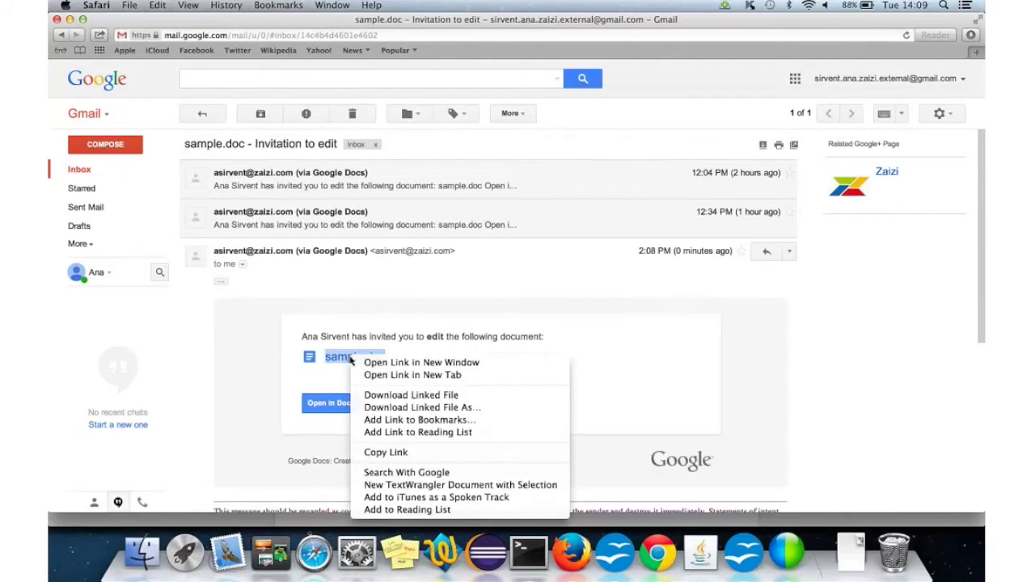
pyautogui.click(389, 376)
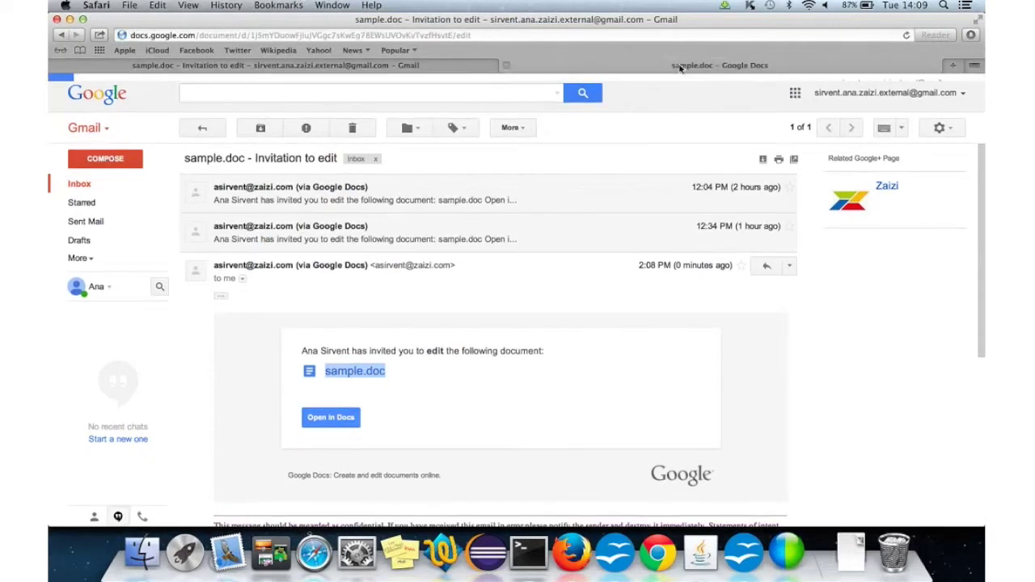
pyautogui.click(695, 64)
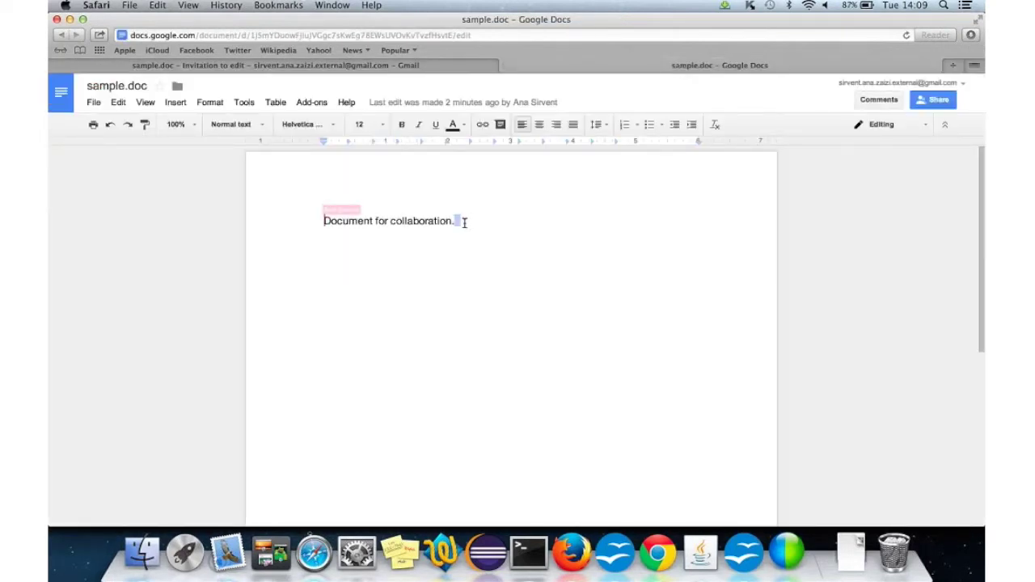
pyautogui.press('Return')
pyautogui.press('Return')
pyautogui.press('Return')
pyautogui.press('Return')
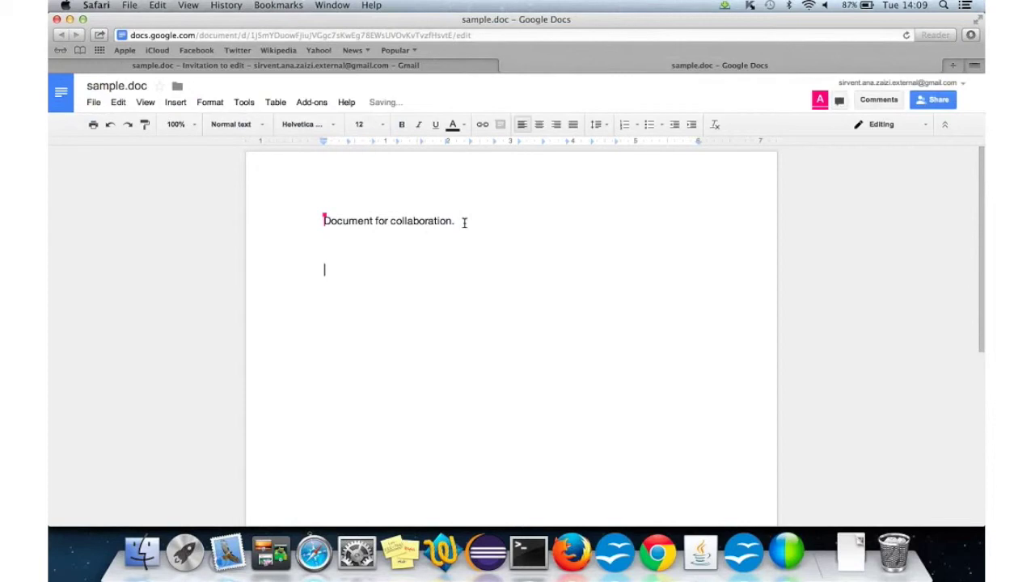
# Step: Bring Chrome forward, move its window aside, and reload the internal account's Gmail inbox
pyautogui.click(657, 553)
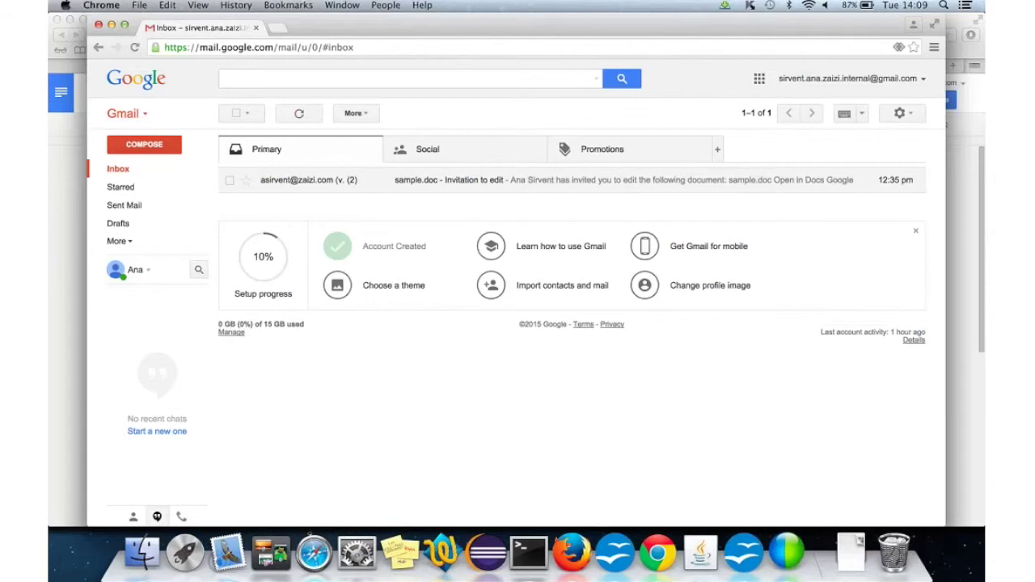
pyautogui.moveTo(147, 31); pyautogui.dragTo(202, 54)
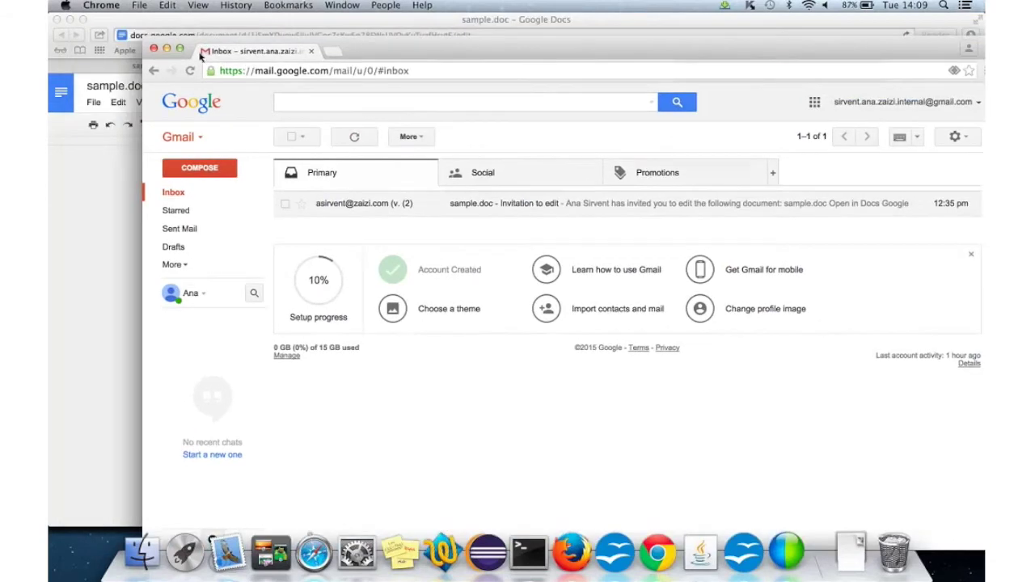
pyautogui.click(190, 71)
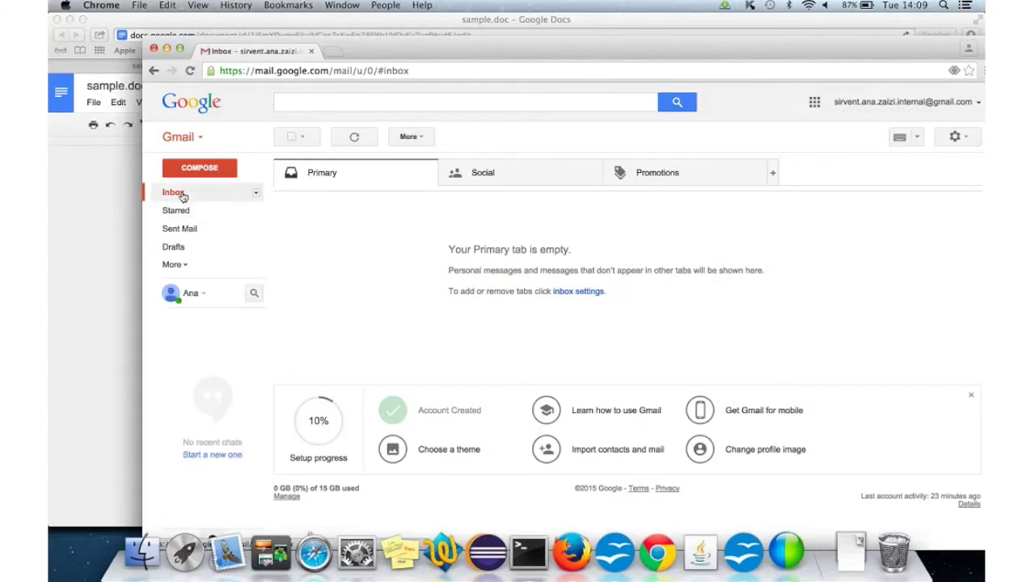
# Step: Review sample.doc's collaborators in the external user's Google Docs, then go back to the Alfresco editor
pyautogui.click(90, 233)
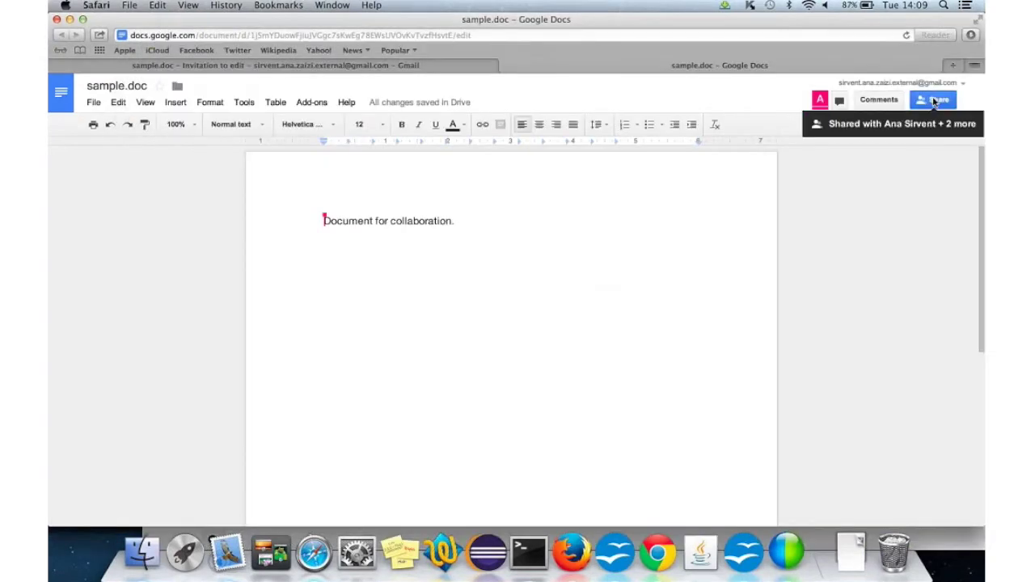
pyautogui.click(935, 99)
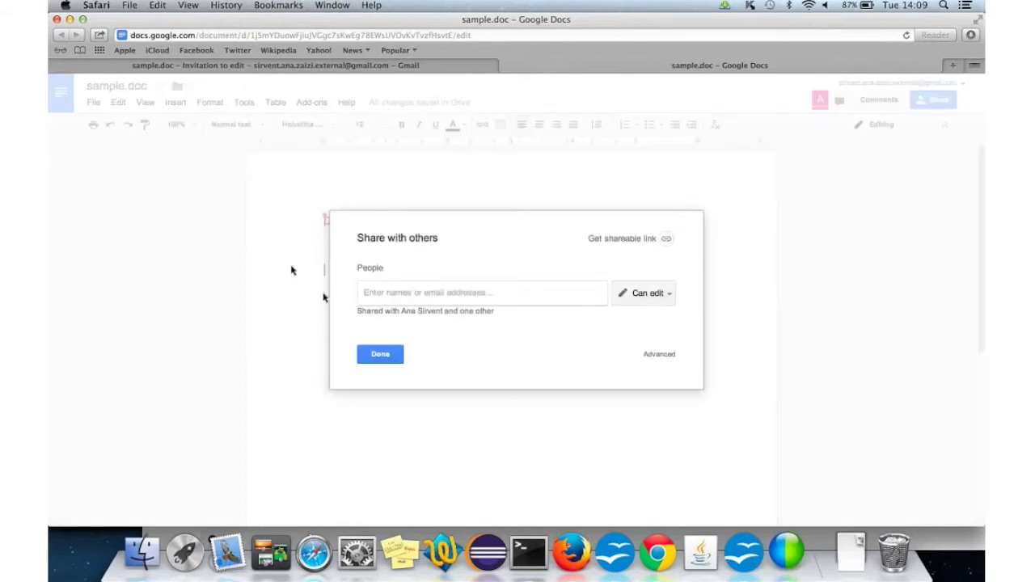
pyautogui.click(380, 354)
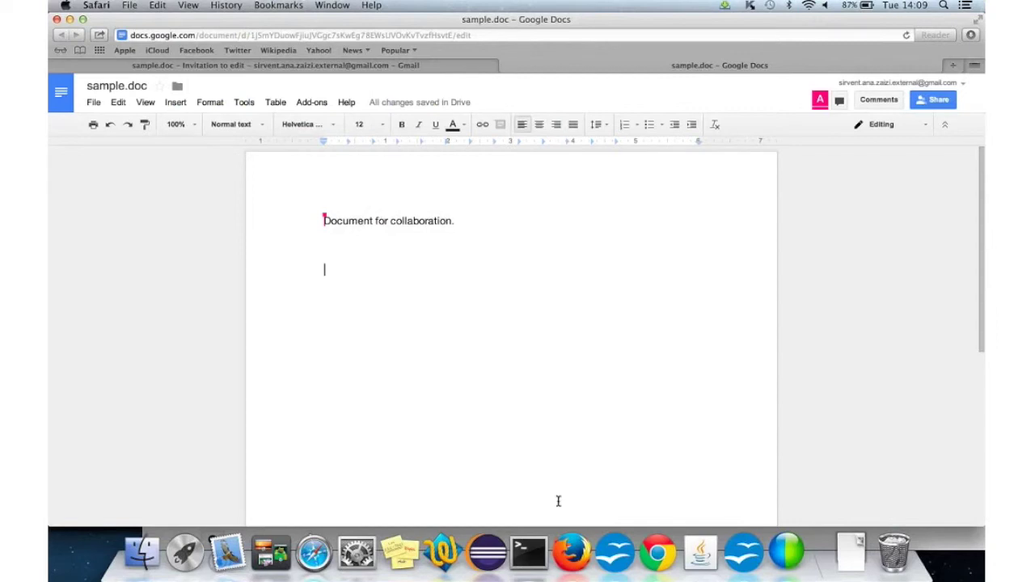
pyautogui.click(571, 552)
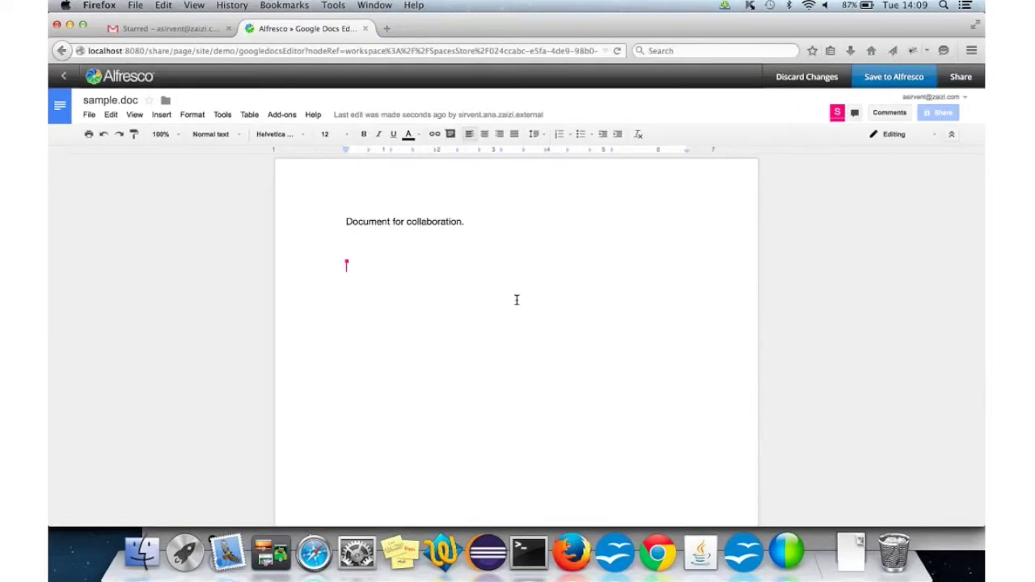
# Step: Share sample.doc for editing with the collaborator's internal Gmail address
pyautogui.click(958, 77)
pyautogui.click(412, 303)
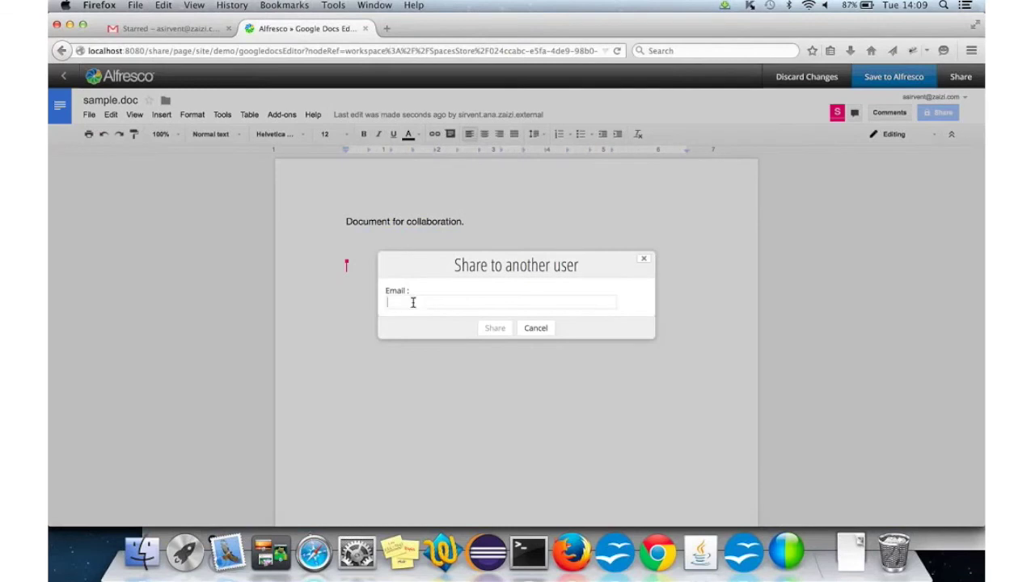
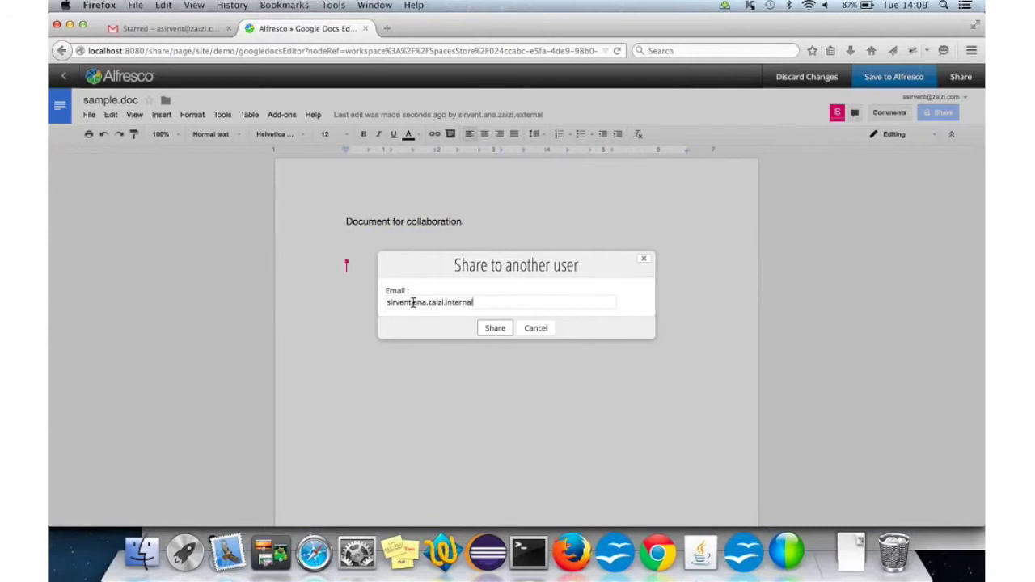
pyautogui.click(495, 327)
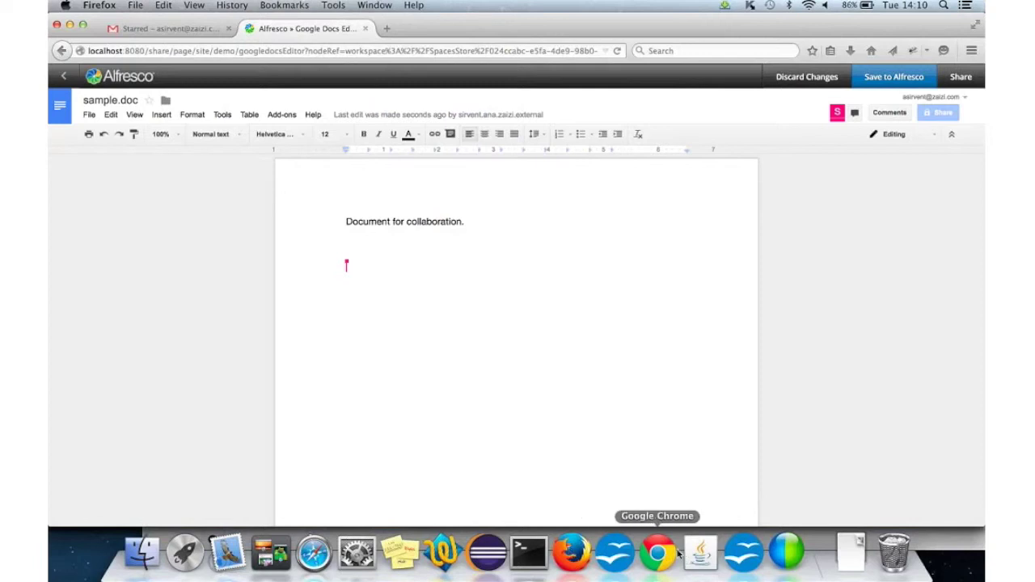
# Step: Refresh the collaborator's Gmail inbox in Chrome to look for the invitation, then return to the document
pyautogui.click(677, 552)
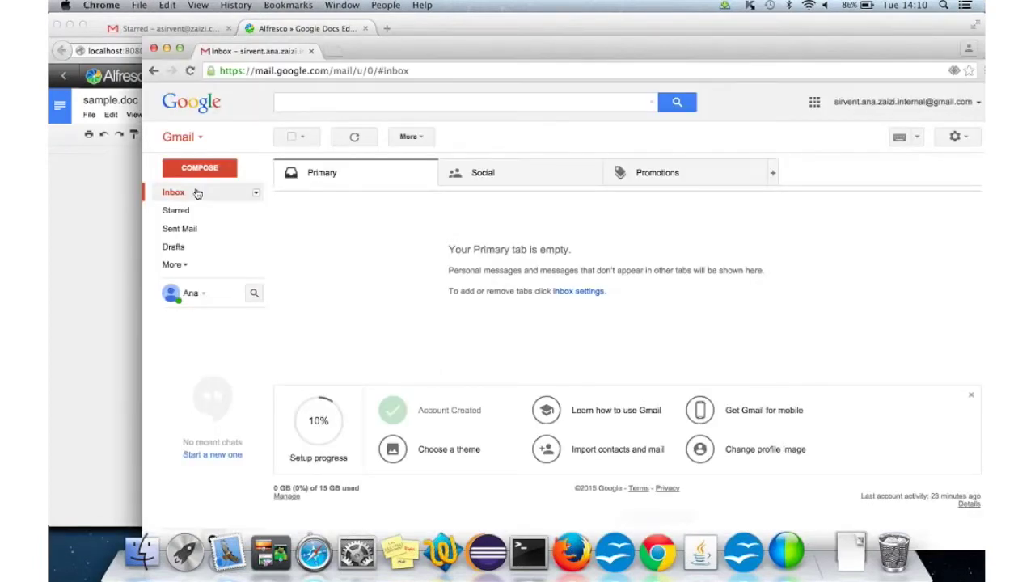
pyautogui.click(348, 137)
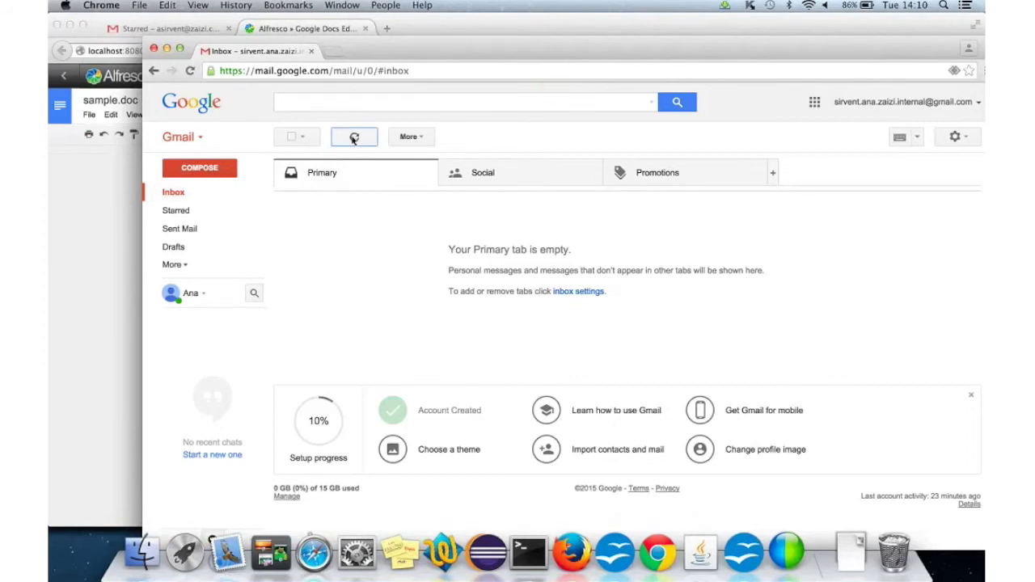
pyautogui.click(84, 257)
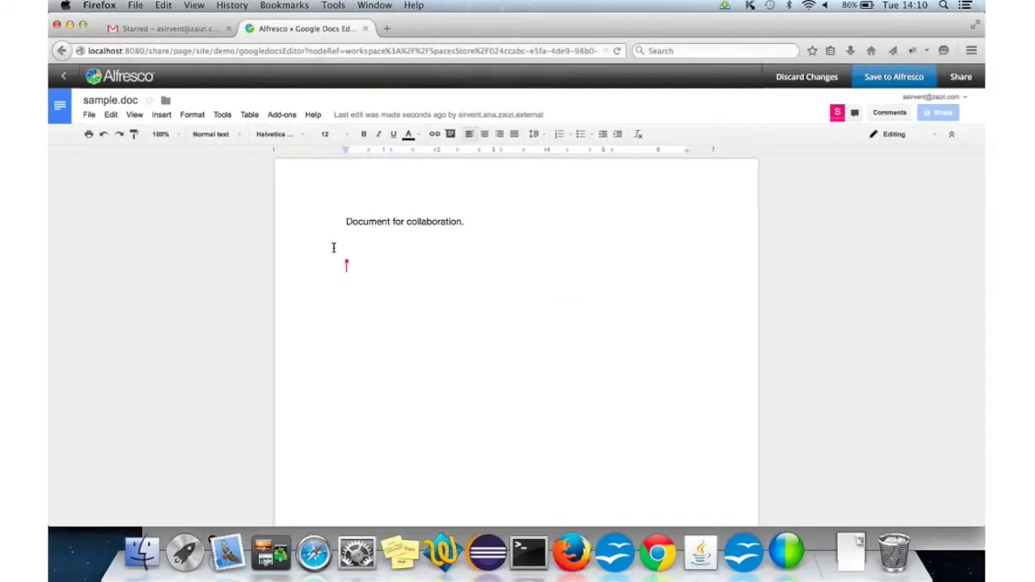
# Step: Replace the empty line under the first sentence with 'Another comment from collaboration.' and select it
pyautogui.click(418, 246)
pyautogui.press('BackSpace')
pyautogui.write('Another co')
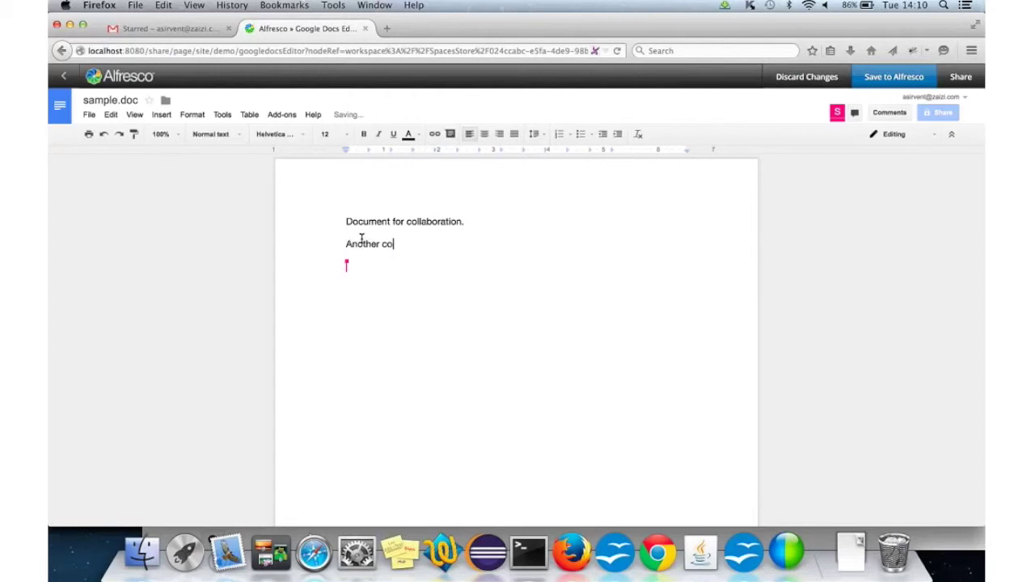
pyautogui.write('mment from collabo')
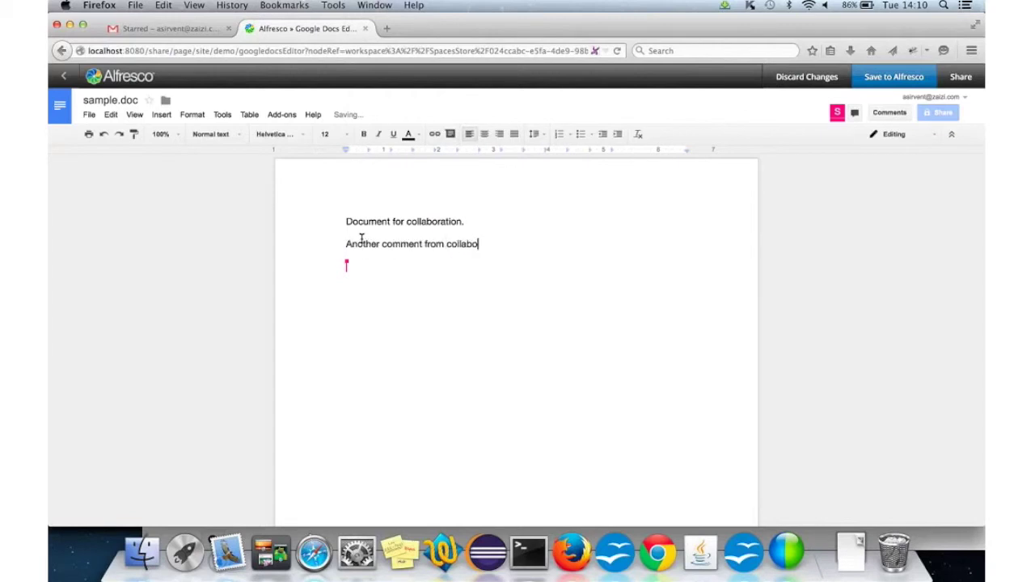
pyautogui.write('ration.')
pyautogui.tripleClick(485, 242)
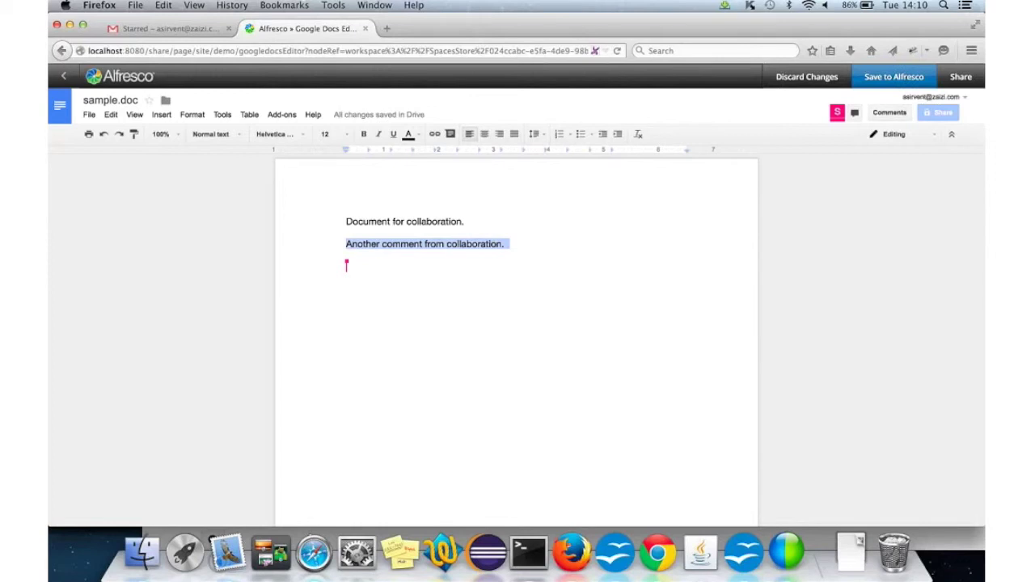
# Step: In the collaborator's Safari window, type 'Another comment.' on a new line, then return to Firefox
pyautogui.click(313, 552)
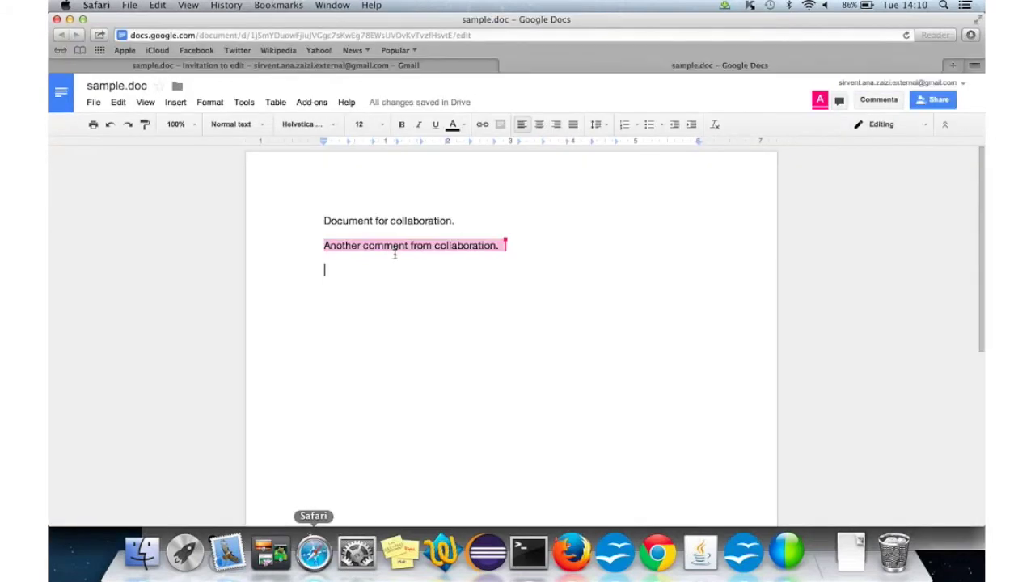
pyautogui.press('Return')
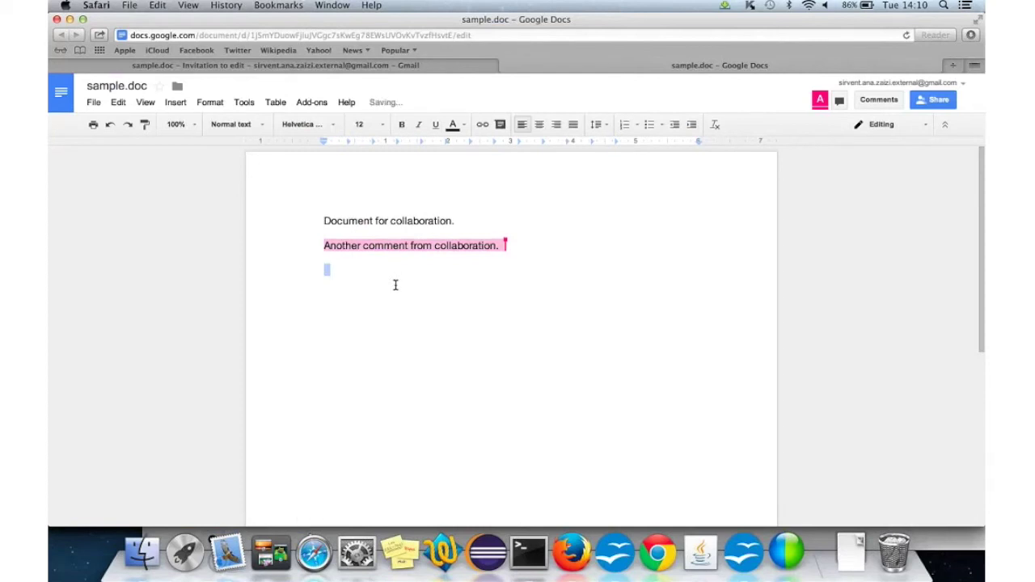
pyautogui.write('A')
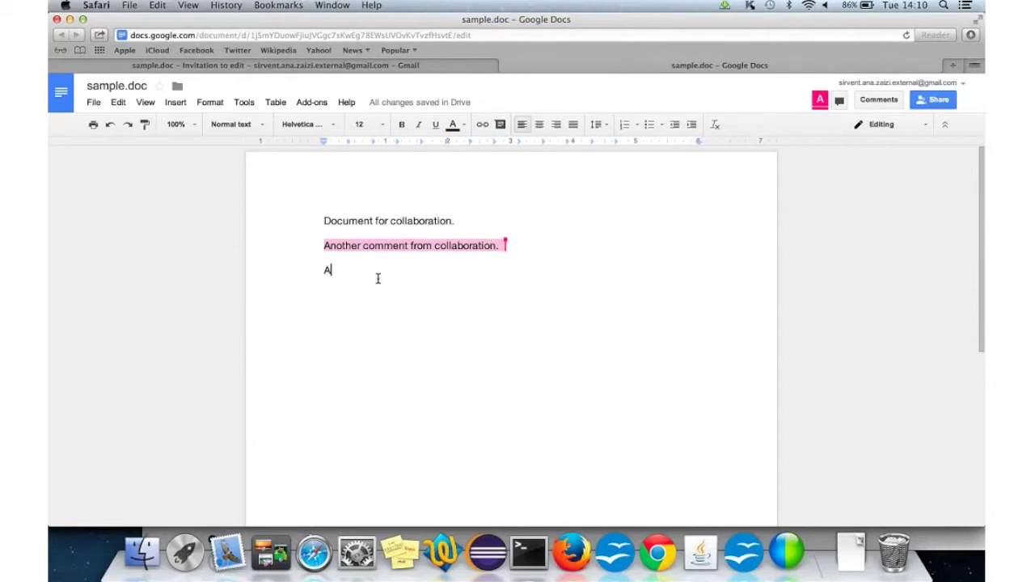
pyautogui.press('BackSpace')
pyautogui.write('An')
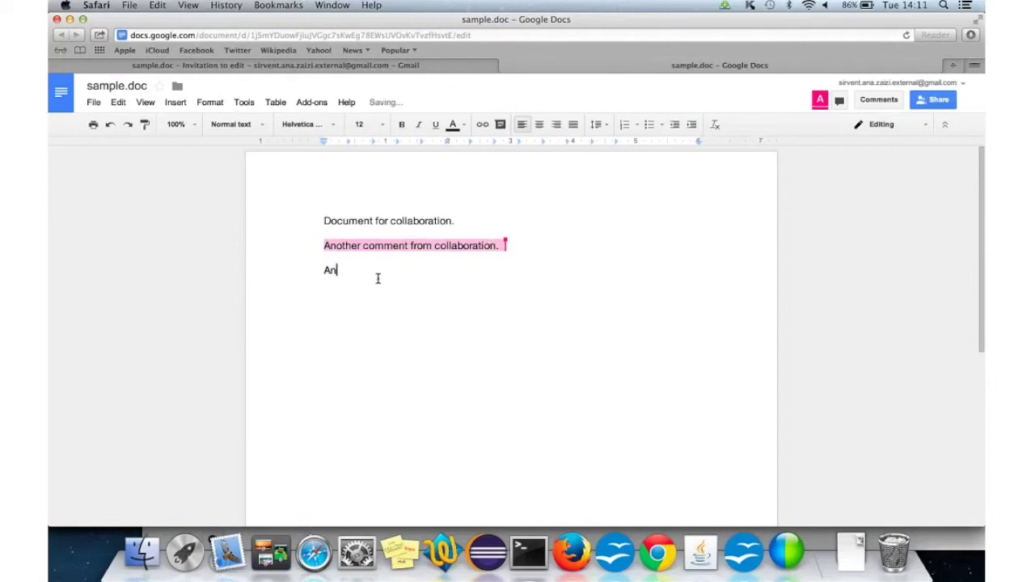
pyautogui.write('other comment.')
pyautogui.click(570, 552)
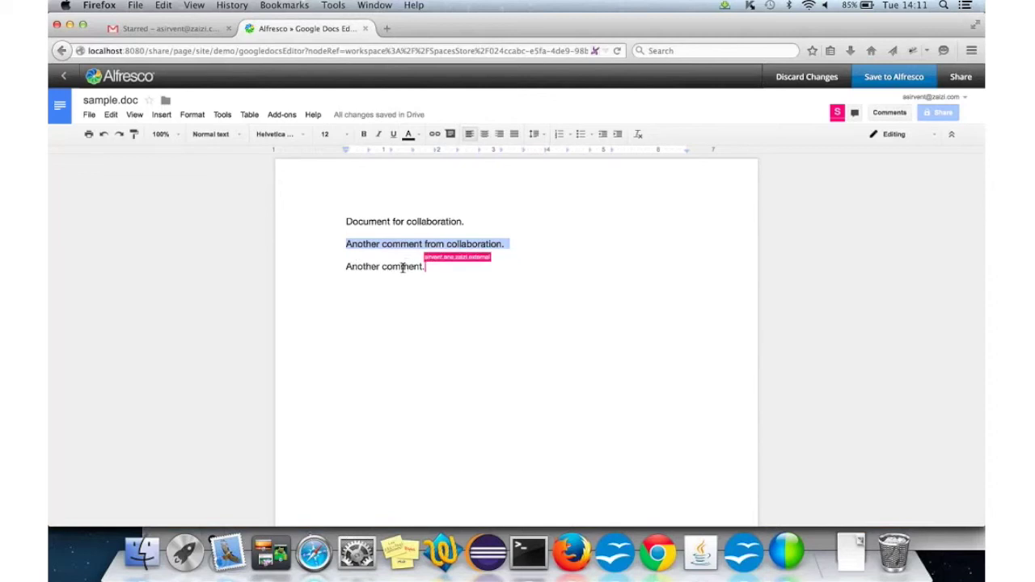
pyautogui.click(314, 553)
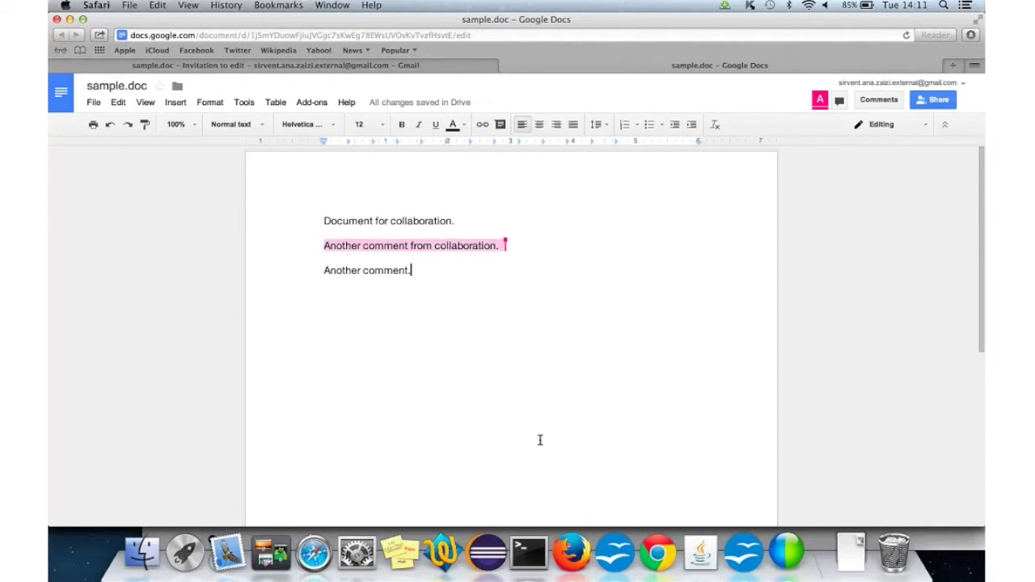
pyautogui.click(571, 551)
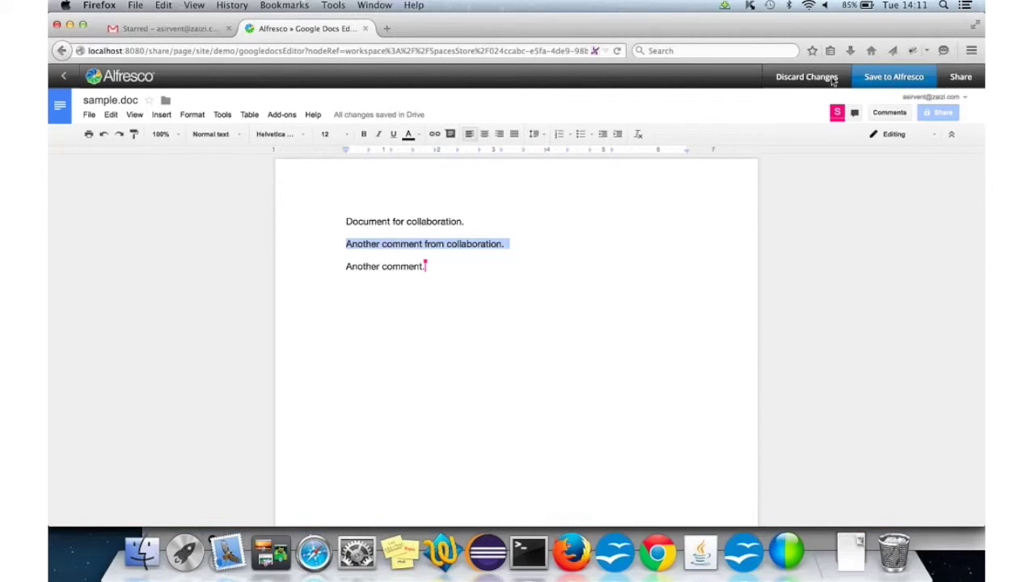
pyautogui.click(314, 553)
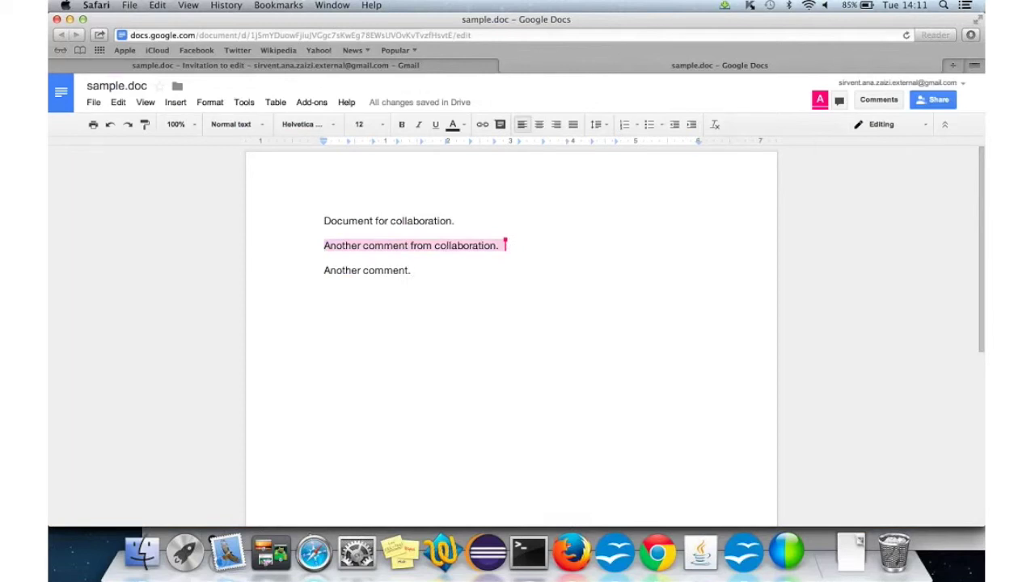
pyautogui.click(572, 552)
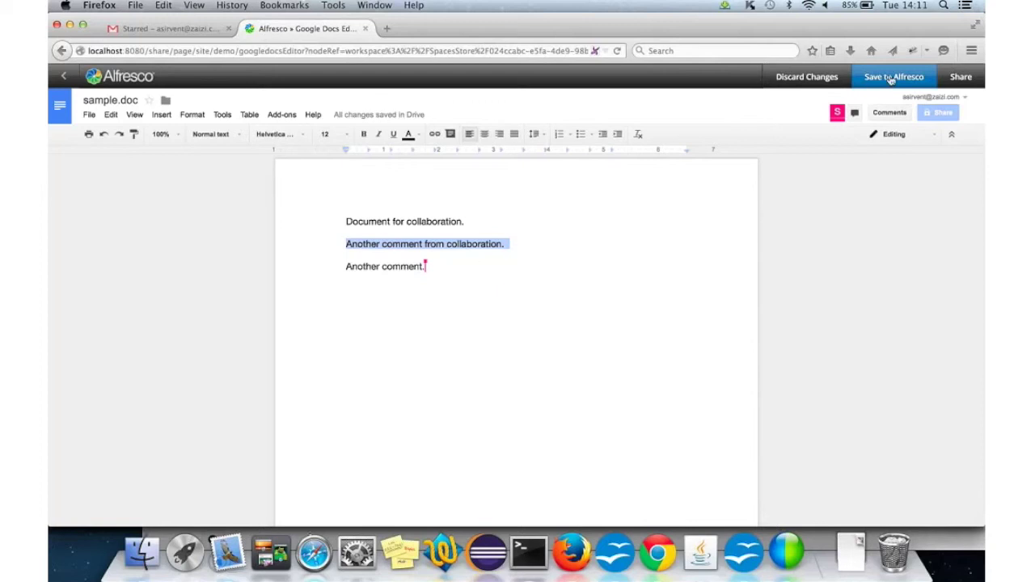
# Step: Save sample.doc to Alfresco as minor version 1.15, overriding the Concurrent Editors warning
pyautogui.click(890, 77)
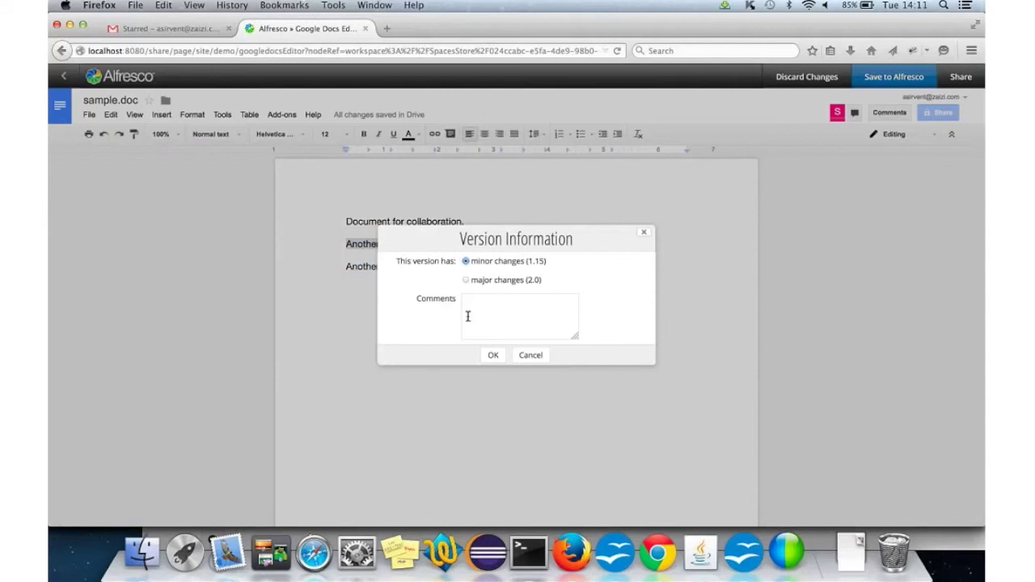
pyautogui.click(491, 355)
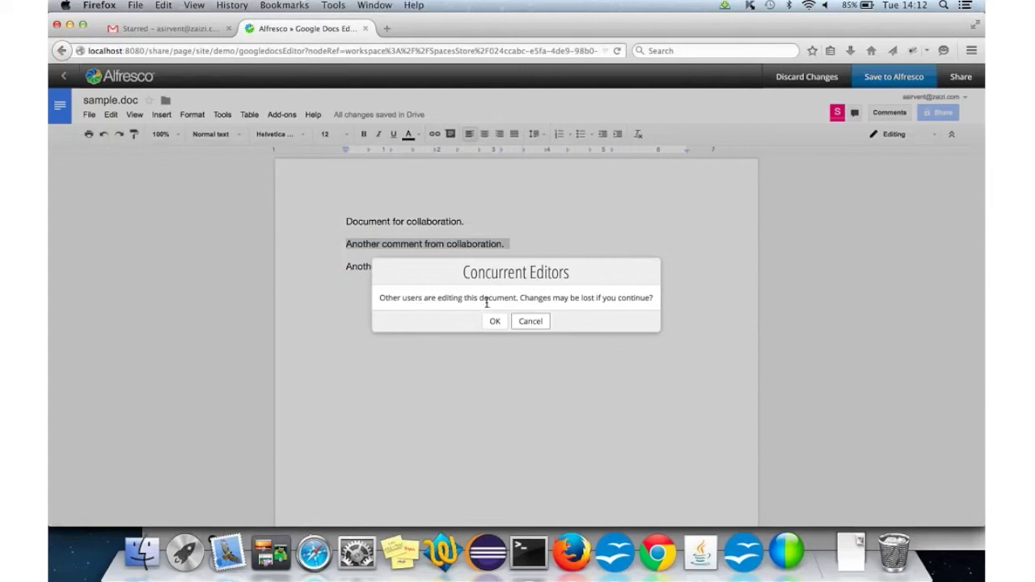
pyautogui.click(494, 321)
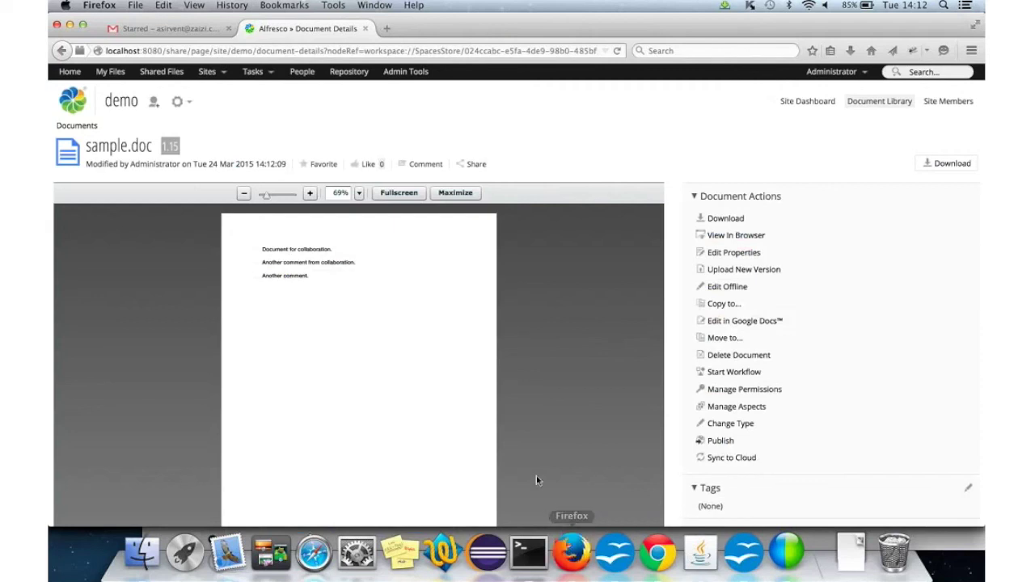
# Step: Return to the OpenOffice Impress deck, showing slide 9 'Demo' with the line 'Solution Demo'
pyautogui.click(615, 552)
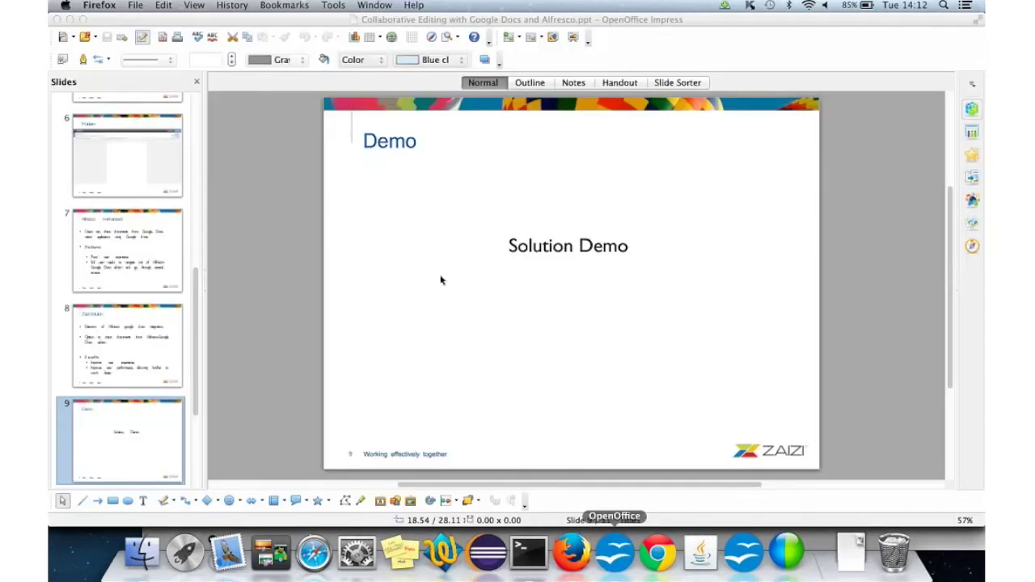